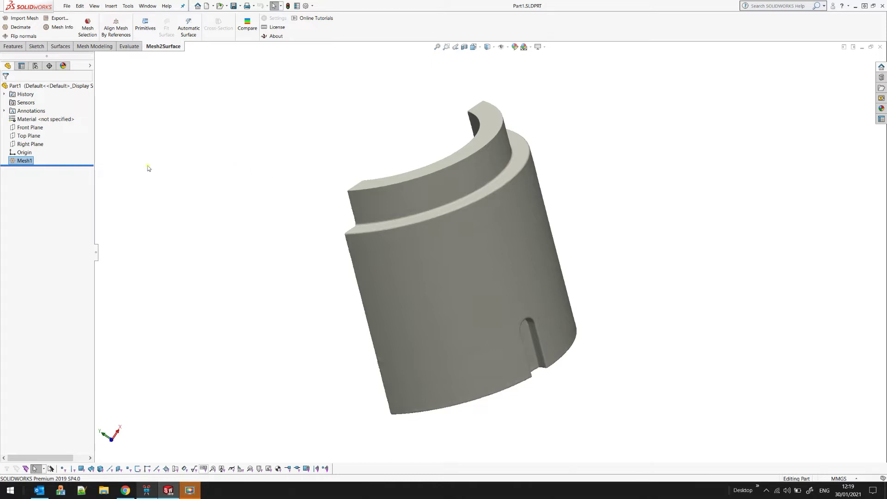
Start Mesh Selection on Mesh1 and select the large outer cylindrical face with the wand at sensitivity 27
left_click(25, 161)
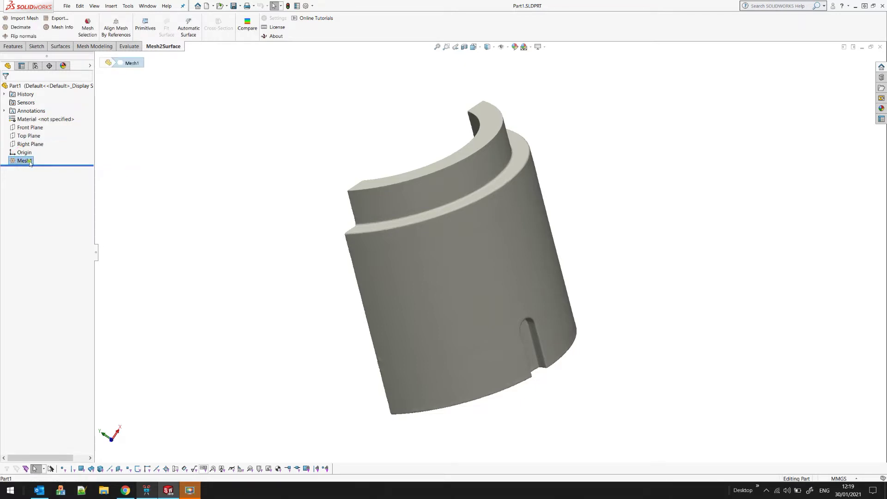
left_click(89, 28)
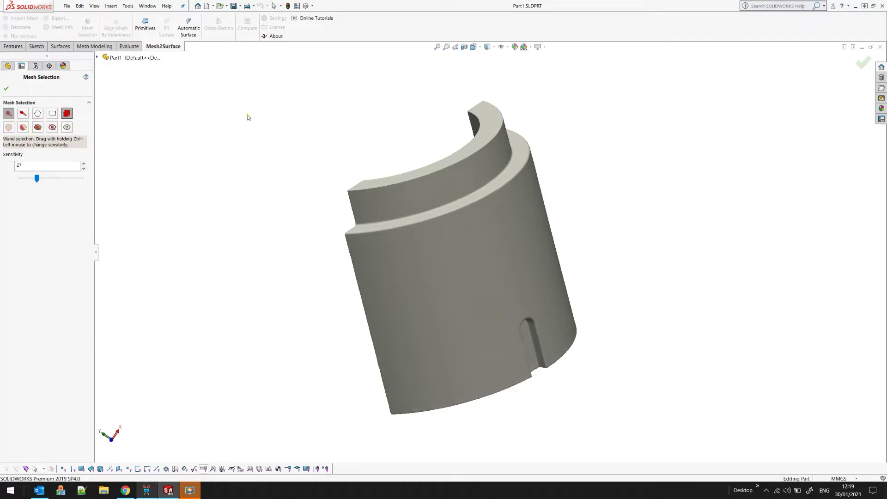
middle_click_drag(347, 164, 380, 294)
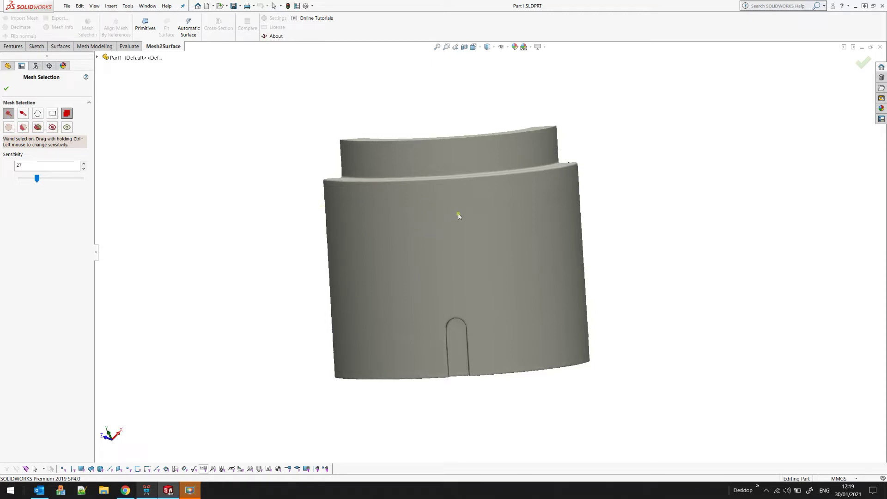
scroll(457, 211, "down", 2)
left_click(483, 252)
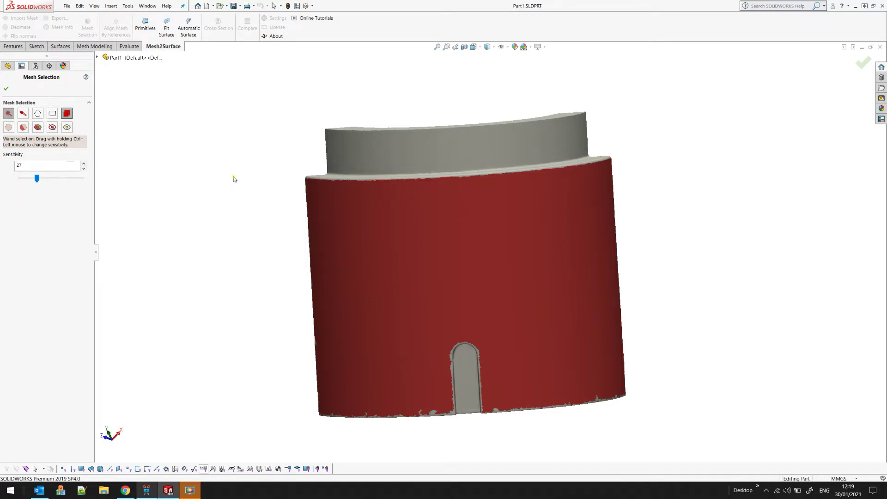
middle_click_drag(516, 251, 514, 250)
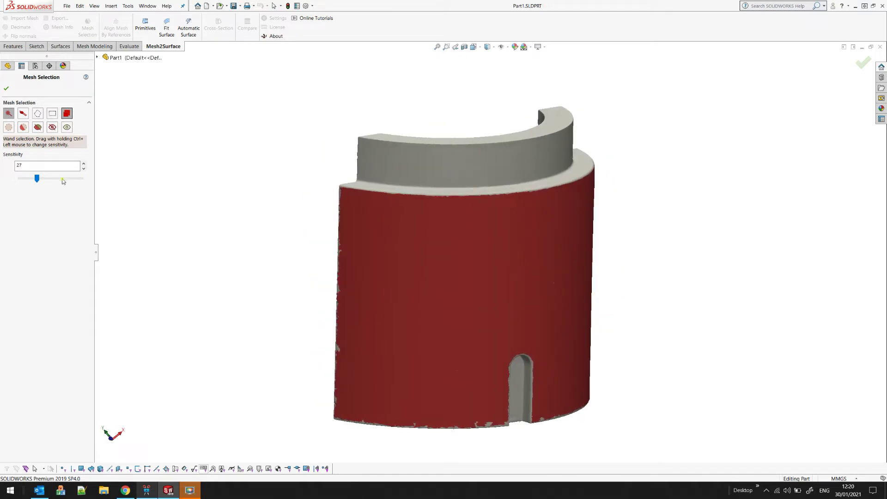
Try the wand on the outer cylindrical face at sensitivity 6, and reselect the face at sensitivity 25
left_click_drag(37, 179, 25, 180)
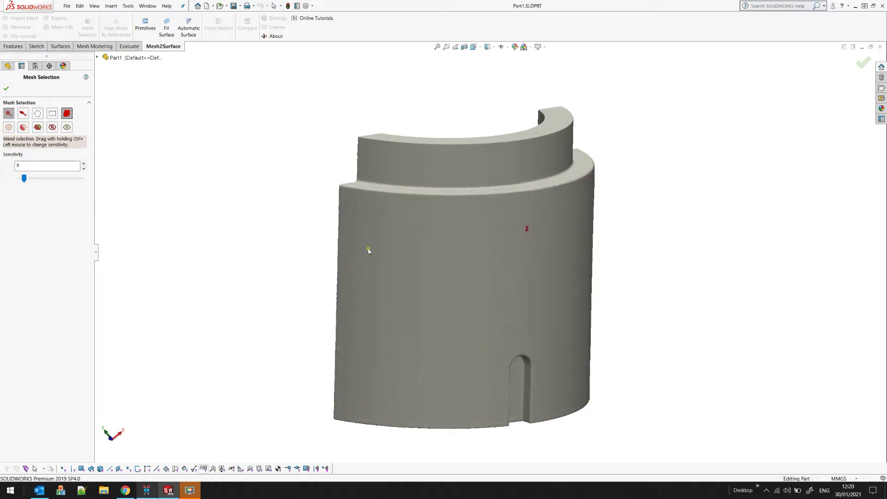
left_click_drag(25, 179, 35, 179)
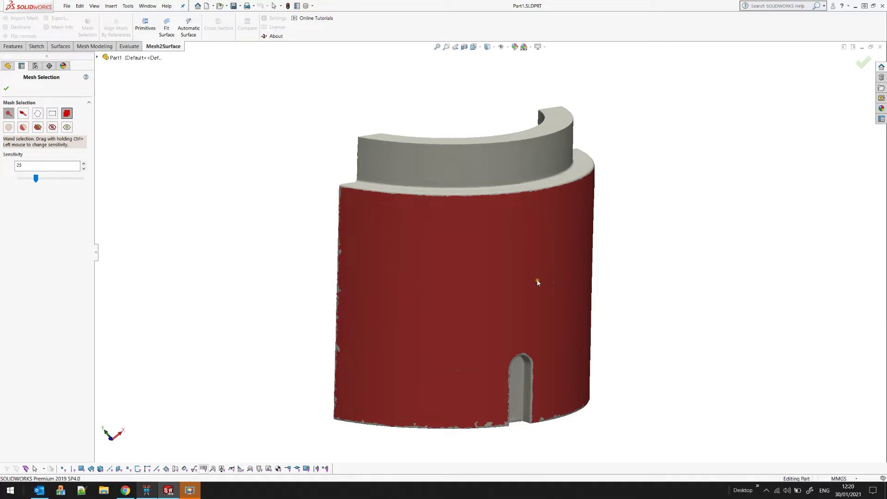
middle_click_drag(489, 256, 490, 247)
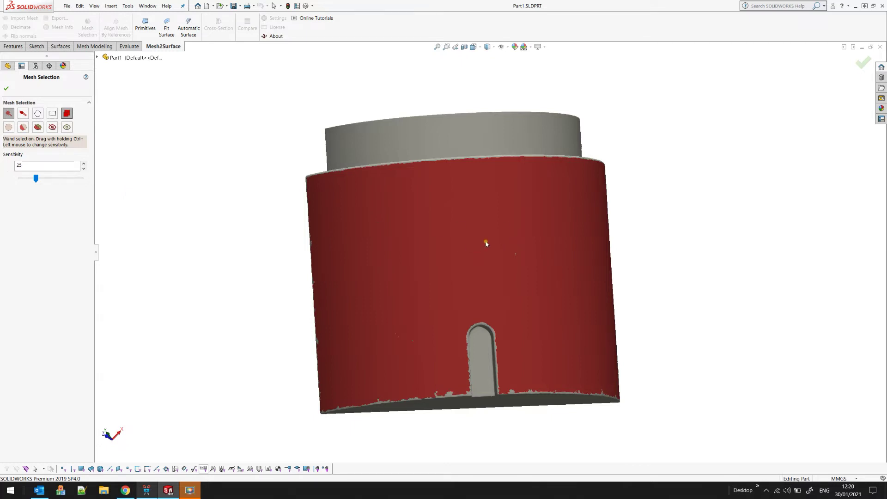
Reselect the outer cylindrical face with the wand sensitivity adjusted to 17, and clear the whole mesh selection
mouse_move(486, 247)
left_mouse_down("ctrl")
mouse_move(483, 228)
mouse_move(490, 261)
left_mouse_up("ctrl")
mouse_move(491, 260)
left_mouse_down("ctrl")
mouse_move(489, 249)
mouse_move(488, 260)
left_mouse_up("ctrl")
middle_click_drag(526, 243, 559, 266)
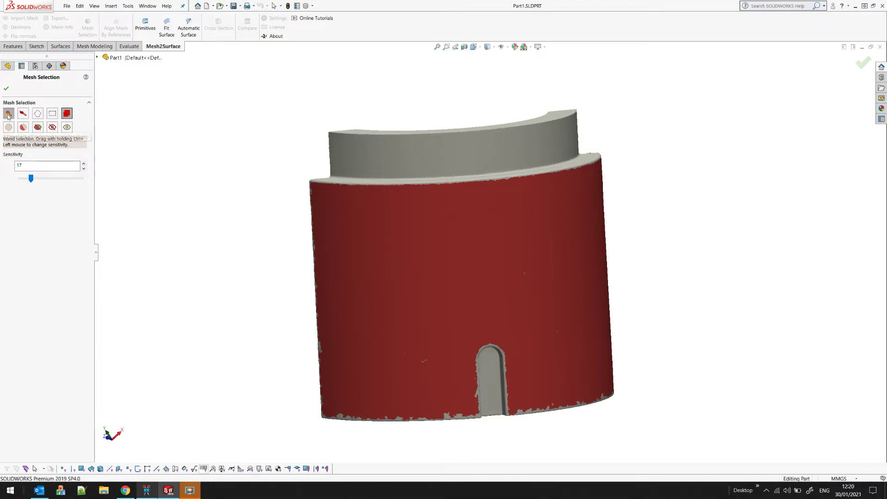
left_click(7, 128)
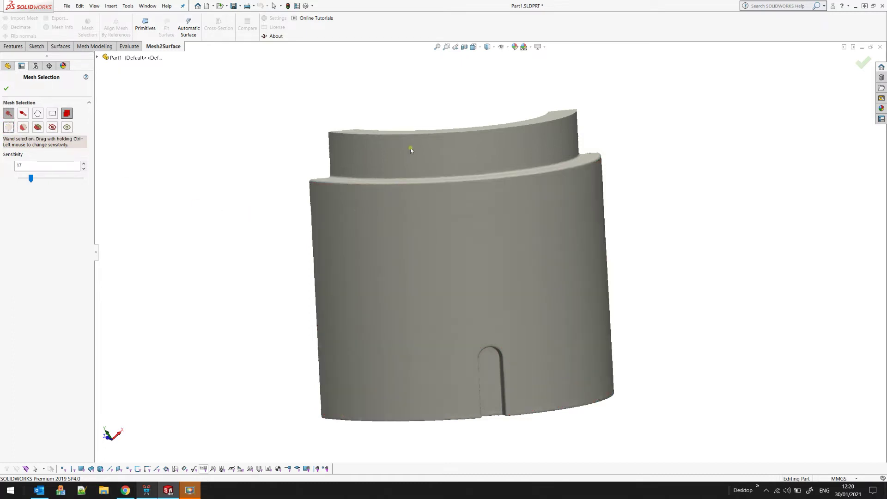
Brush-select a wide band across the upper part of the outer cylindrical face with brush size 68
scroll(410, 147, "down", 2)
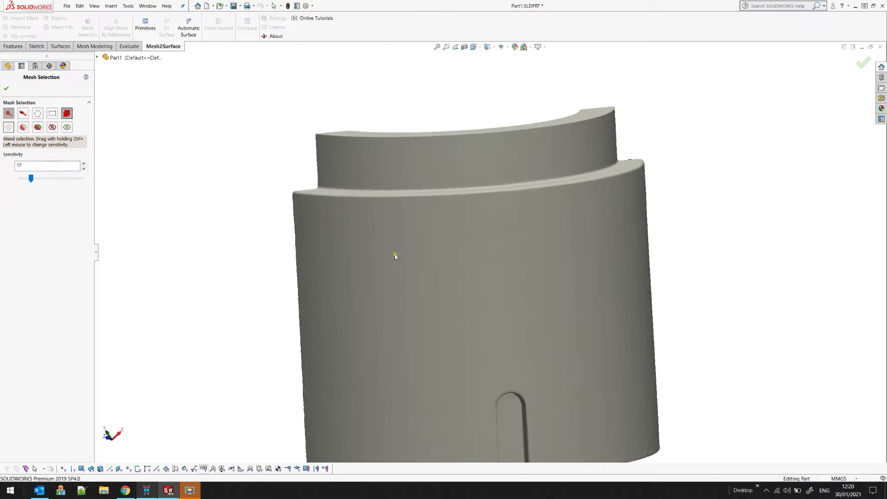
middle_click_drag(289, 225, 286, 228)
middle_click_drag(706, 380, 704, 411)
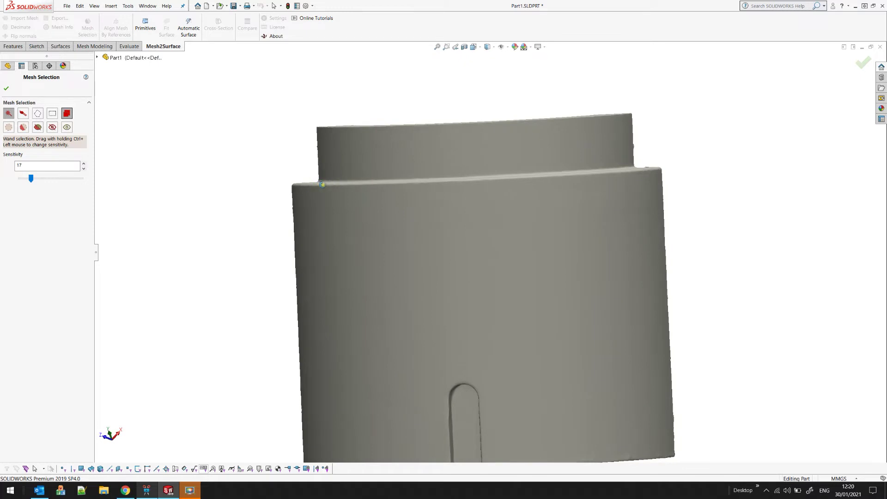
middle_click_drag(317, 180, 321, 181)
left_click(22, 114)
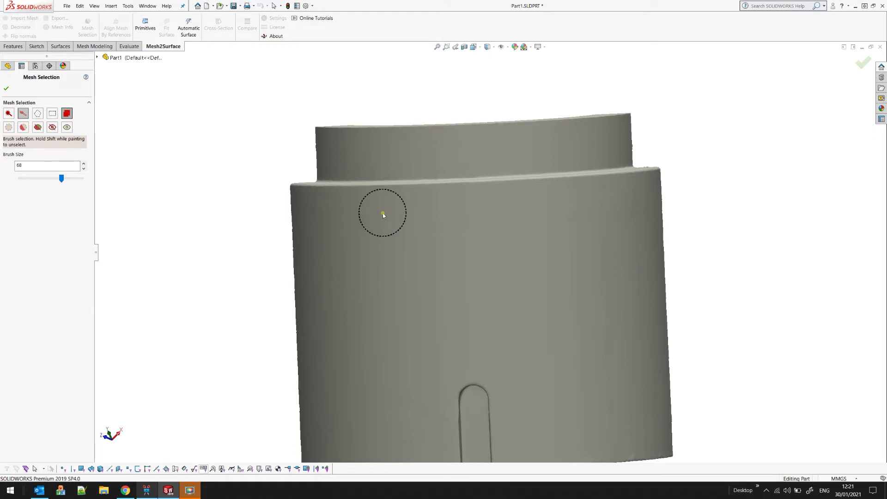
scroll(382, 214, "down", 2)
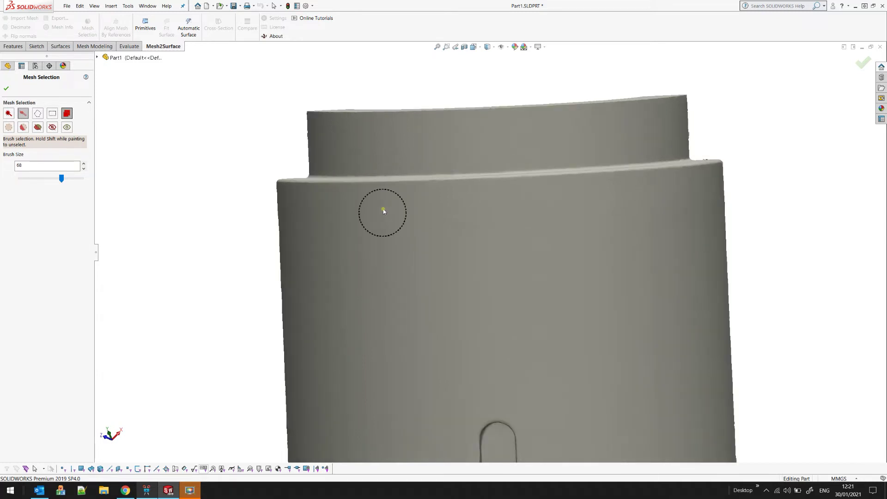
mouse_move(396, 211)
left_mouse_down()
mouse_move(621, 206)
mouse_move(614, 238)
mouse_move(570, 248)
mouse_move(376, 249)
mouse_move(379, 241)
left_mouse_up()
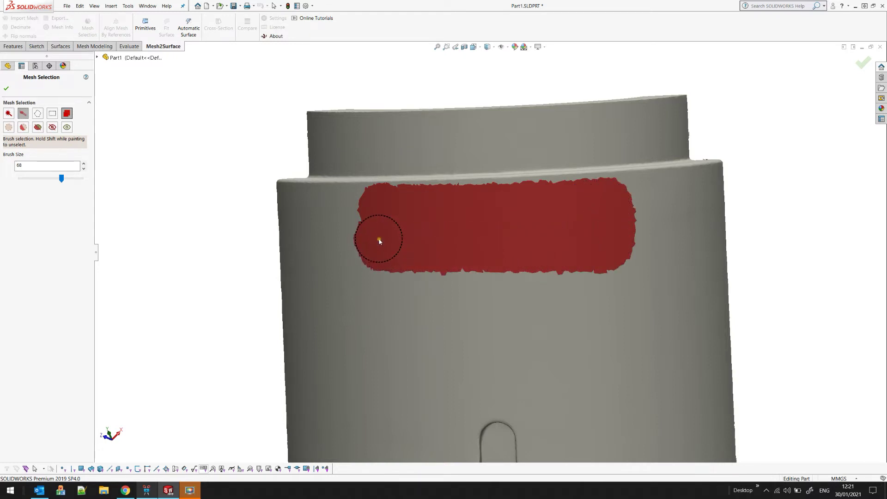
Set the brush size to 48 and extend the painted band to the outer face's nearest side edge
left_click_drag(61, 178, 45, 181)
left_click_drag(42, 177, 50, 178)
mouse_move(321, 208)
left_mouse_down()
mouse_move(358, 204)
mouse_move(296, 203)
mouse_move(293, 185)
mouse_move(296, 198)
left_mouse_up()
Brush away the selection along the shoulder edge and repaint the removed strip on the outer face
scroll(296, 197, "up", 2)
scroll(337, 198, "down", 4)
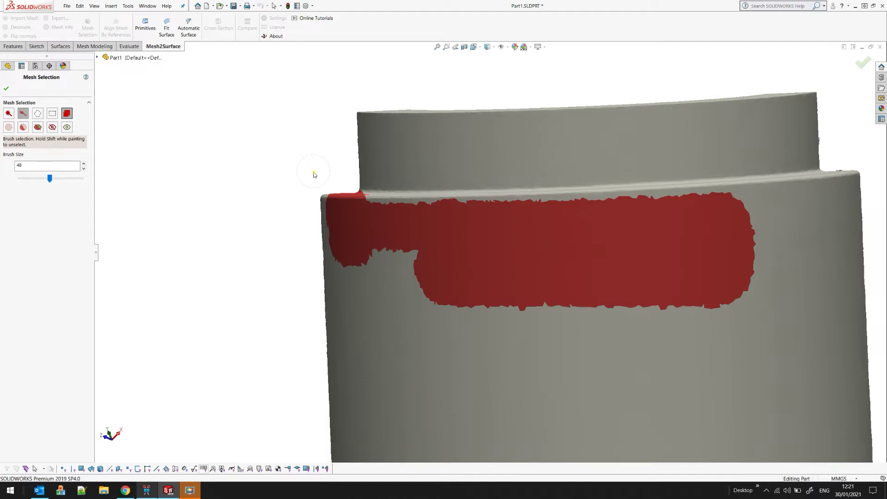
left_click_drag(336, 189, 572, 210, "shift")
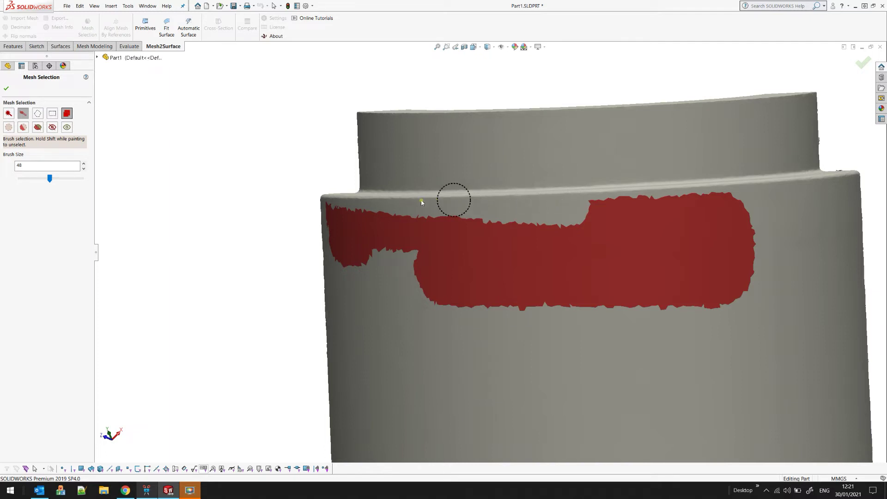
mouse_move(369, 219)
left_mouse_down()
mouse_move(576, 214)
mouse_move(500, 236)
left_mouse_up()
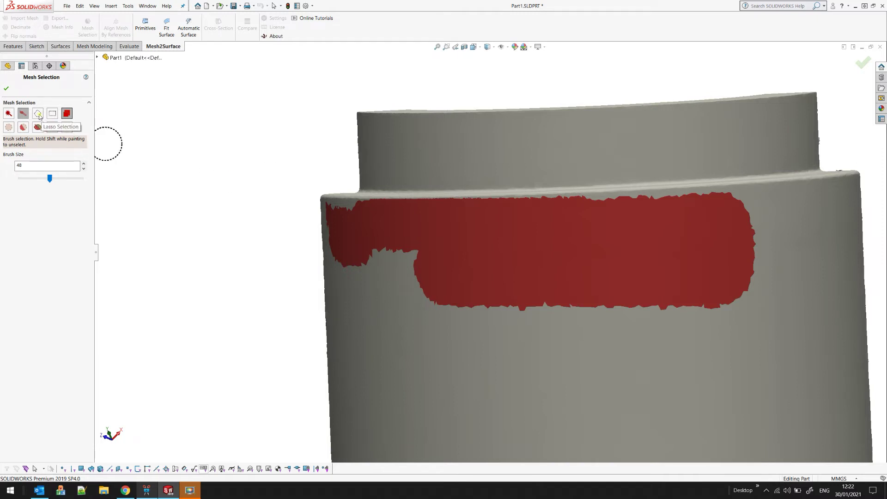
Turn off the red-cube selection option and add the narrower upper ring above the shoulder with a closed lasso polygon
mouse_move(168, 247)
middle_mouse_down()
mouse_move(167, 212)
mouse_move(161, 226)
mouse_move(170, 236)
middle_mouse_up()
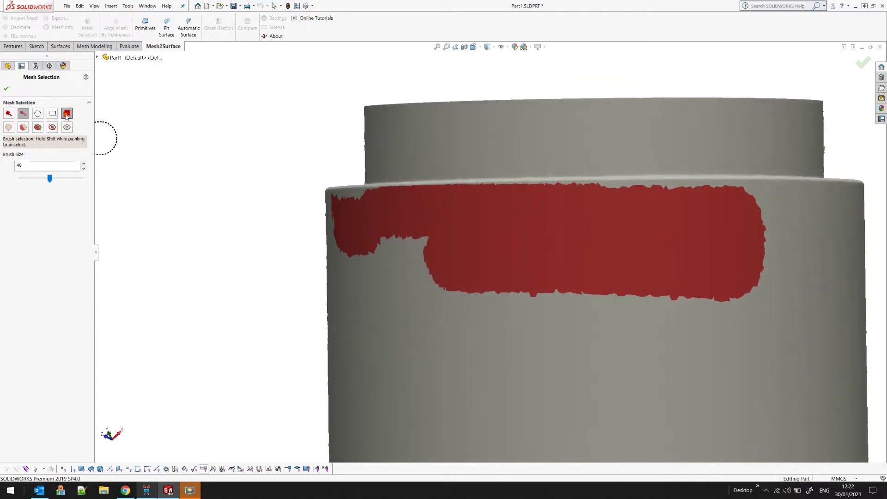
left_click(38, 113)
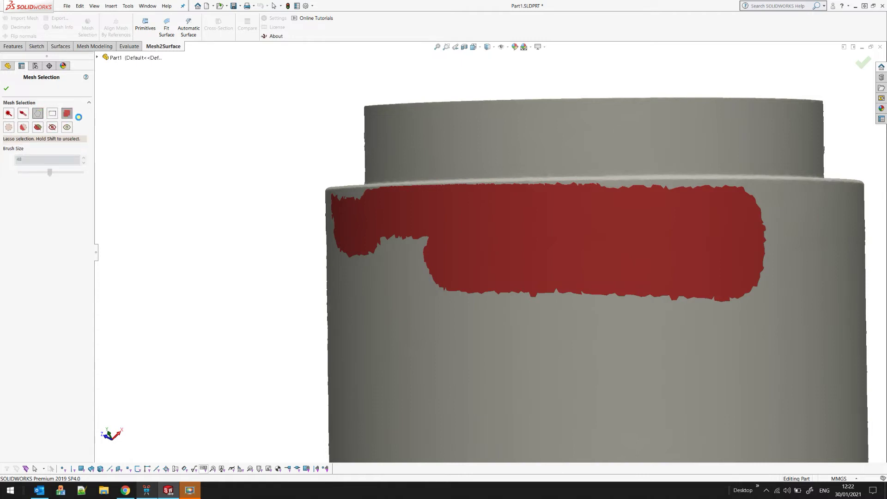
middle_click_drag(303, 149, 307, 162)
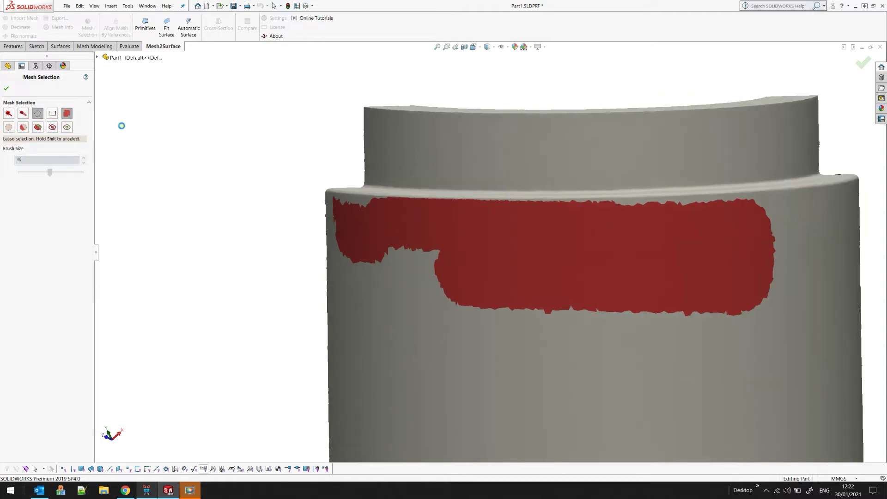
left_click(65, 114)
mouse_move(339, 122)
left_mouse_down()
mouse_move(333, 163)
mouse_move(379, 182)
left_mouse_up()
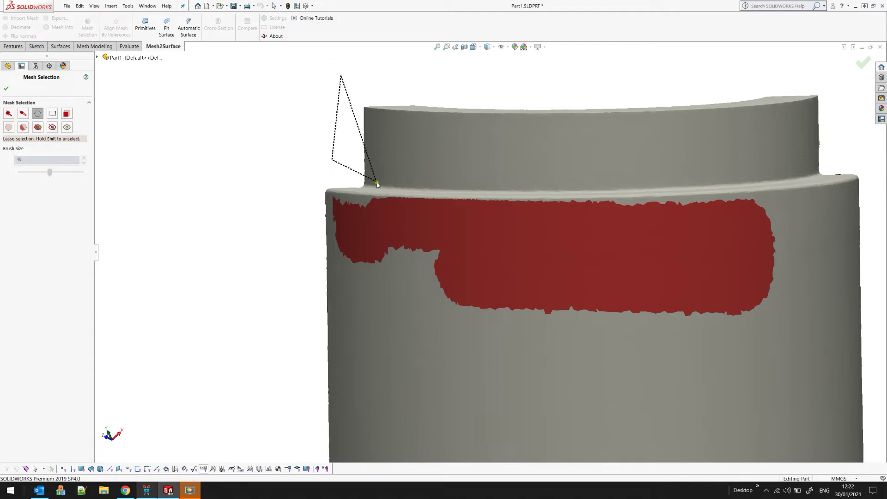
mouse_move(646, 185)
left_mouse_down()
mouse_move(833, 170)
mouse_move(830, 79)
mouse_move(569, 86)
left_mouse_up()
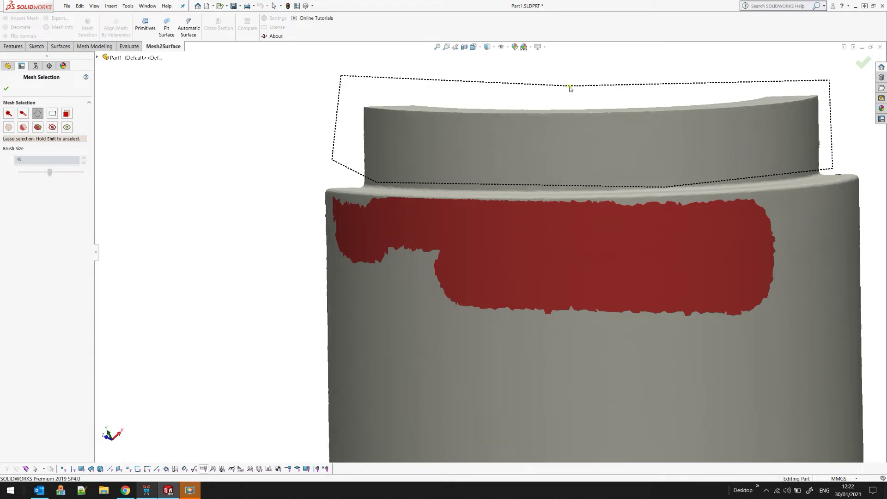
left_click_drag(570, 87, 567, 86)
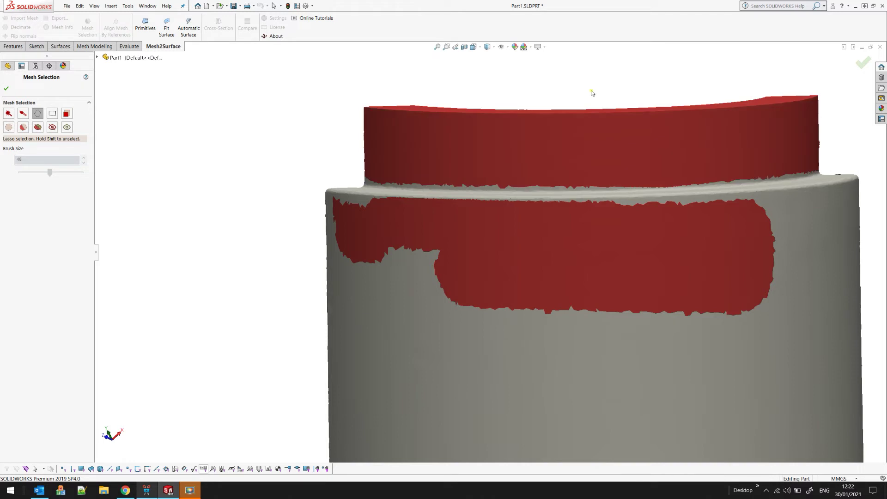
Turn the red-cube selection option back on and lasso the upper ring again from a tilted view
middle_click_drag(571, 256, 672, 273)
middle_click_drag(644, 316, 585, 314)
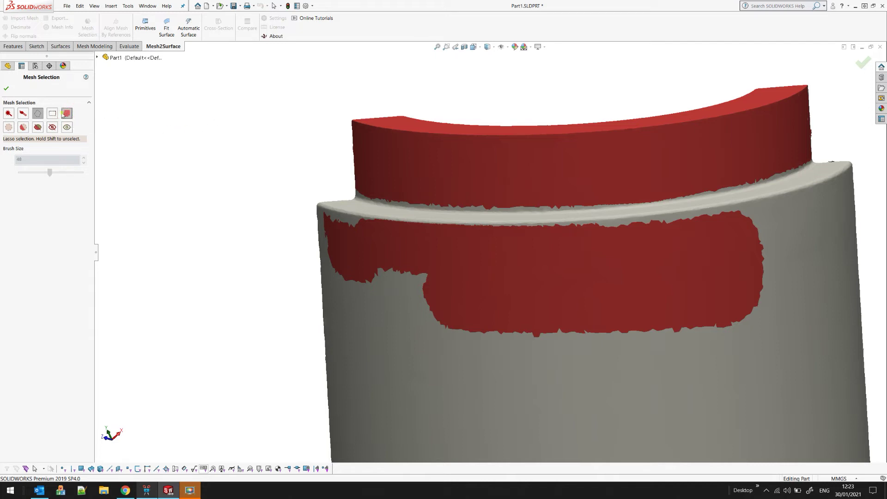
mouse_move(317, 165)
left_mouse_down()
mouse_move(316, 181)
mouse_move(545, 208)
left_mouse_up()
left_click(809, 171)
left_click(834, 125)
left_click(813, 60)
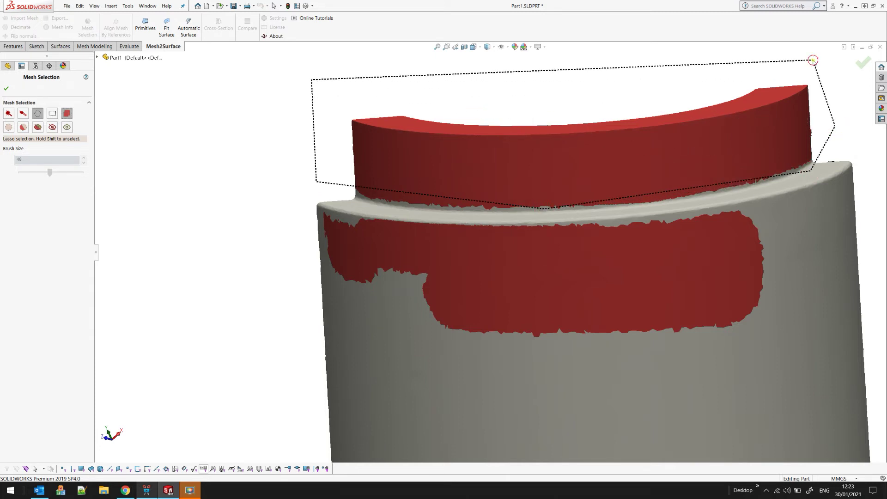
key("Return")
middle_click_drag(527, 301, 496, 280)
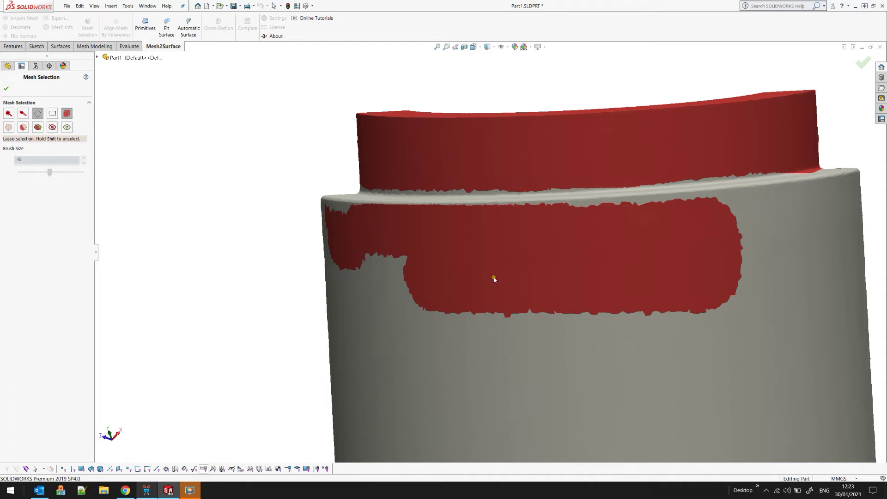
Add parts of the shoulder and outer face with rectangular selections, and deselect the outer face area below the shoulder
left_click(52, 113)
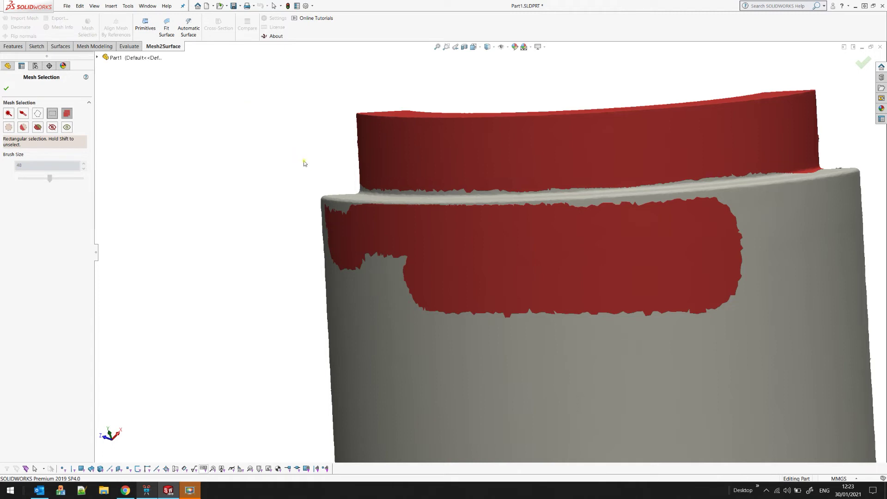
left_click_drag(251, 105, 554, 361)
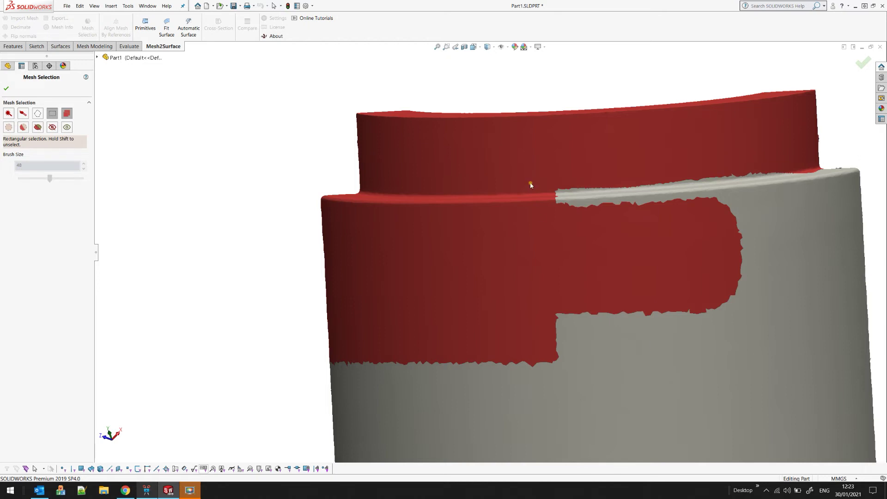
left_click_drag(506, 88, 650, 215)
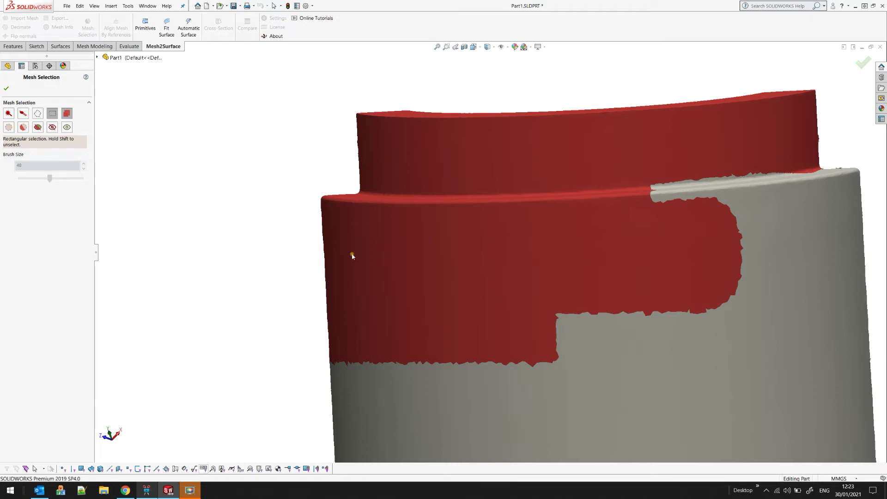
left_click_drag(503, 318, 736, 376)
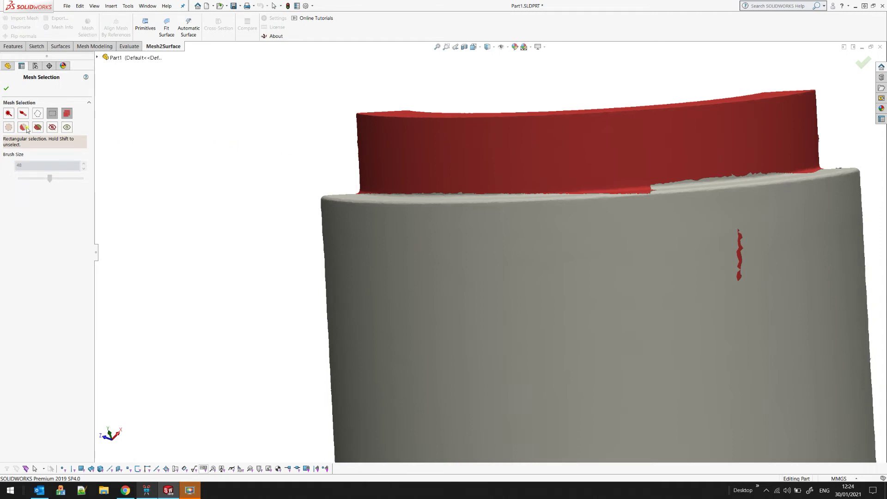
Replace the selection with a rectangular selection over most of the upper ring and shoulder, and invert it twice
left_click(7, 131)
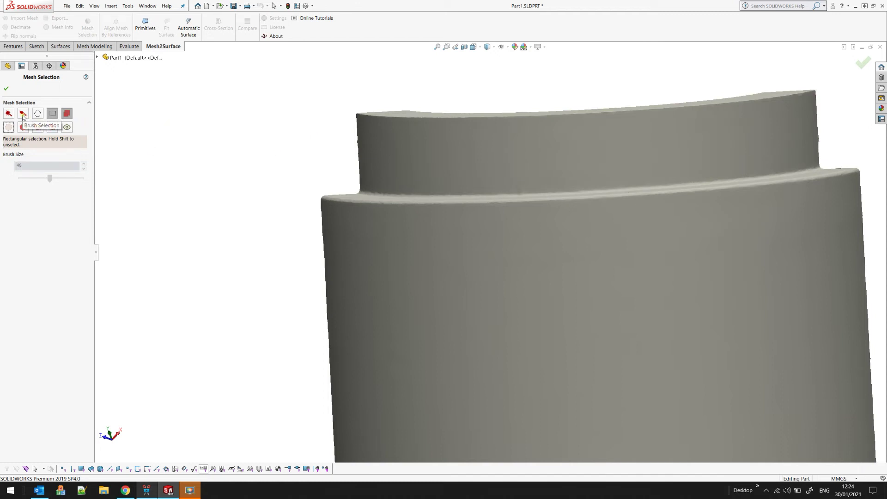
mouse_move(286, 78)
left_mouse_down()
mouse_move(455, 158)
mouse_move(635, 209)
left_mouse_up()
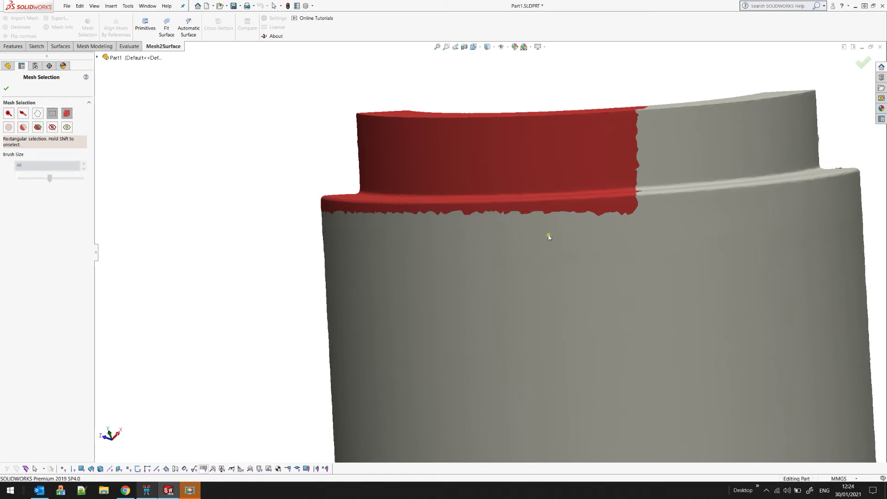
left_click(22, 127)
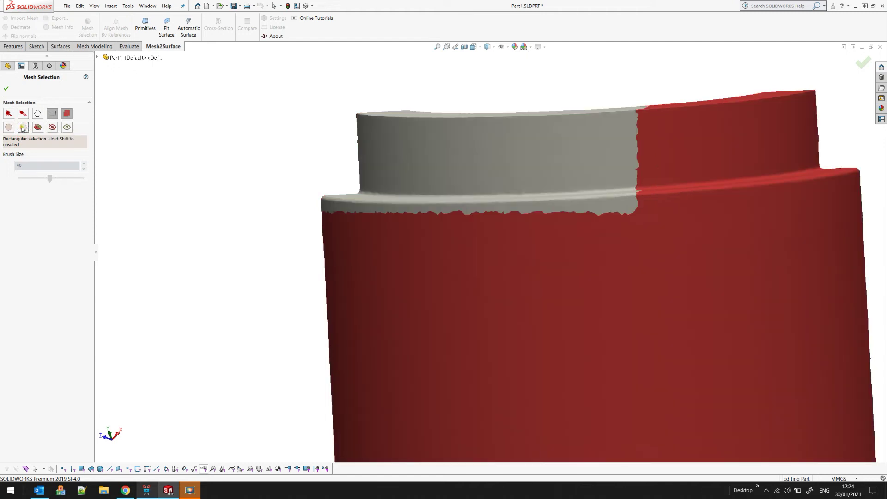
left_click(23, 127)
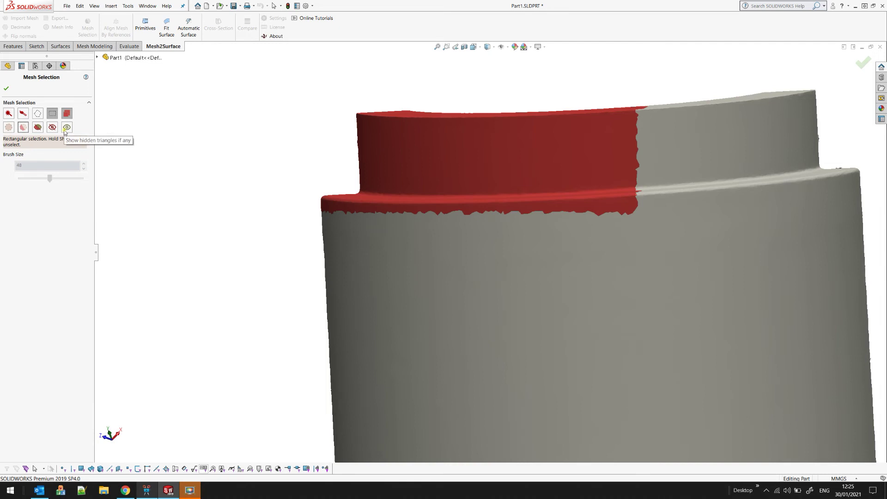
Show only the selected ring and shoulder triangles, and restore all hidden triangles of the mesh
left_click(37, 130)
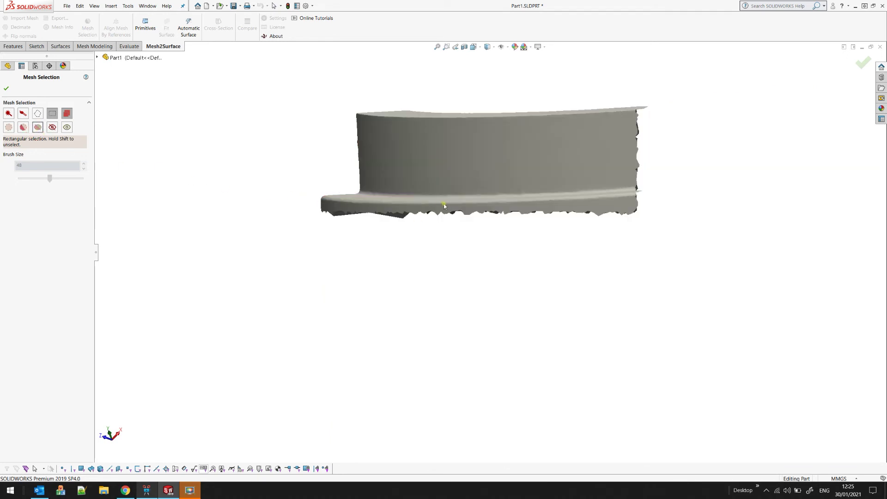
middle_click_drag(462, 215, 480, 244)
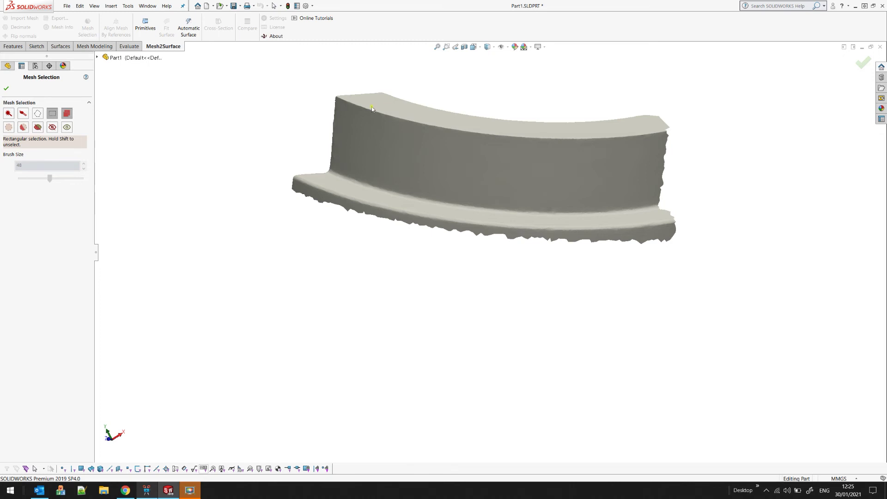
scroll(383, 96, "down", 3)
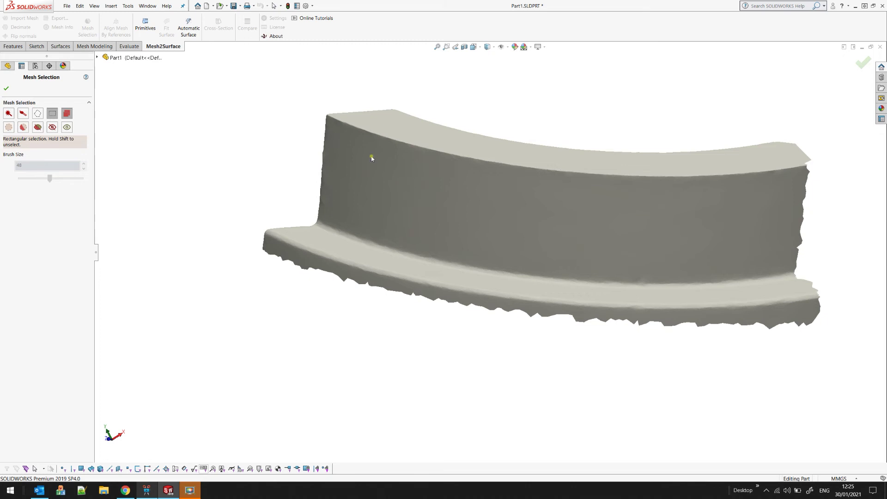
left_click(66, 129)
scroll(257, 162, "up", 3)
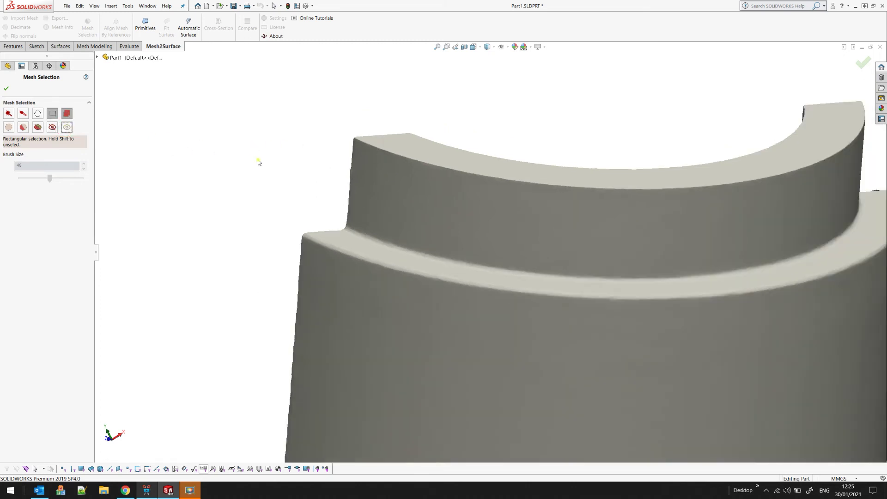
Select the left part of the upper ring and shoulder with a rectangle, and hide all unselected triangles
middle_click_drag(471, 214, 460, 181)
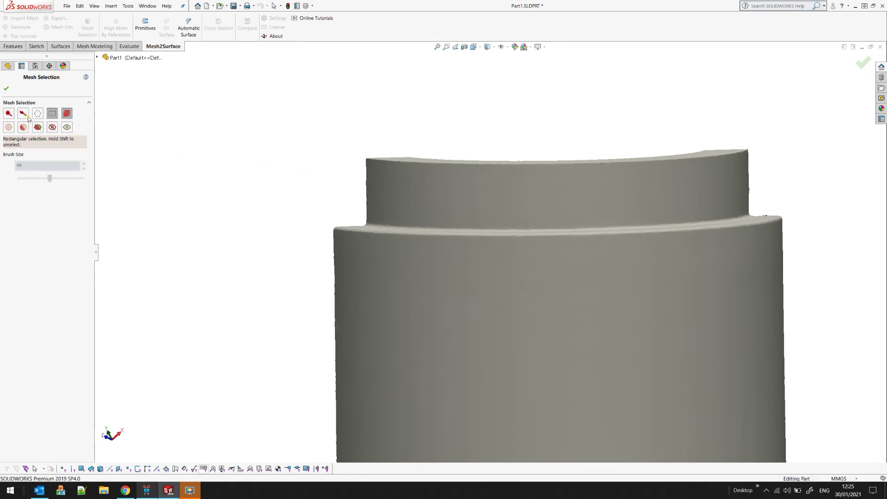
left_click_drag(297, 138, 537, 265)
left_click(38, 128)
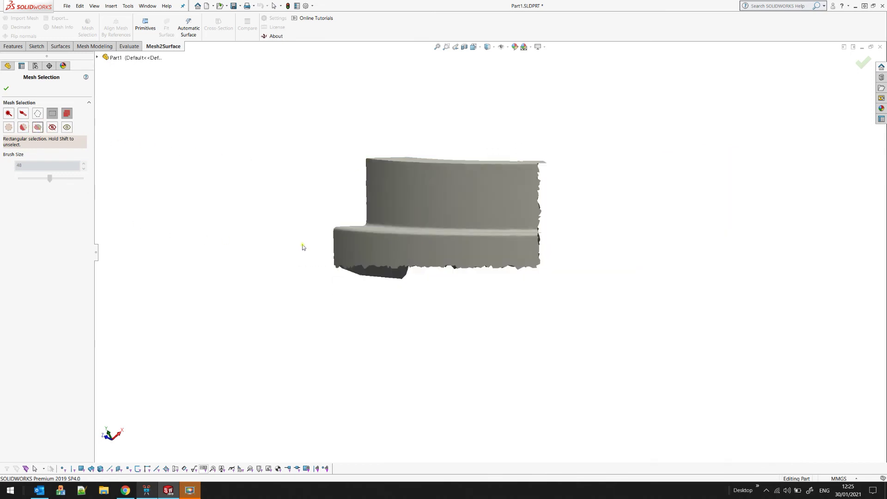
middle_click_drag(406, 305, 486, 376)
scroll(535, 275, "down", 2)
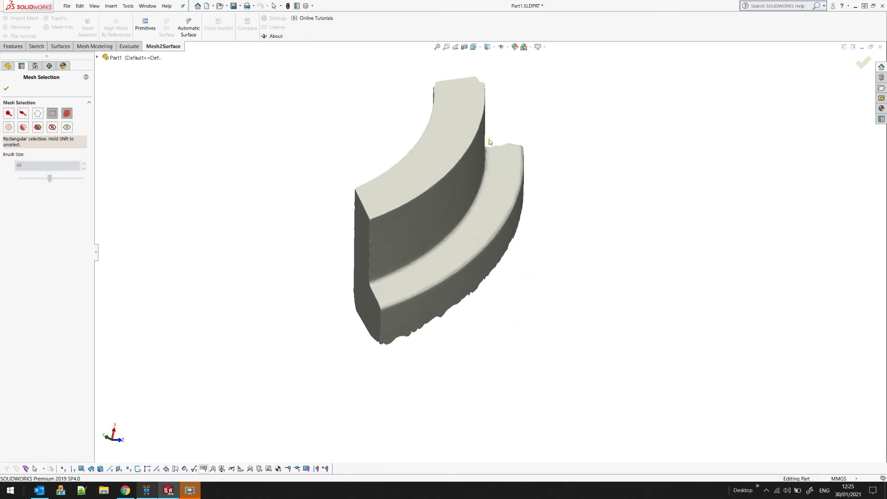
Lasso the shoulder step of the isolated piece, hide the selected triangles, and finish the mesh selection
left_click(38, 114)
mouse_move(488, 138)
left_mouse_down()
mouse_move(478, 190)
mouse_move(453, 228)
mouse_move(429, 251)
mouse_move(357, 287)
mouse_move(352, 344)
mouse_move(455, 364)
mouse_move(595, 255)
mouse_move(582, 121)
left_mouse_up()
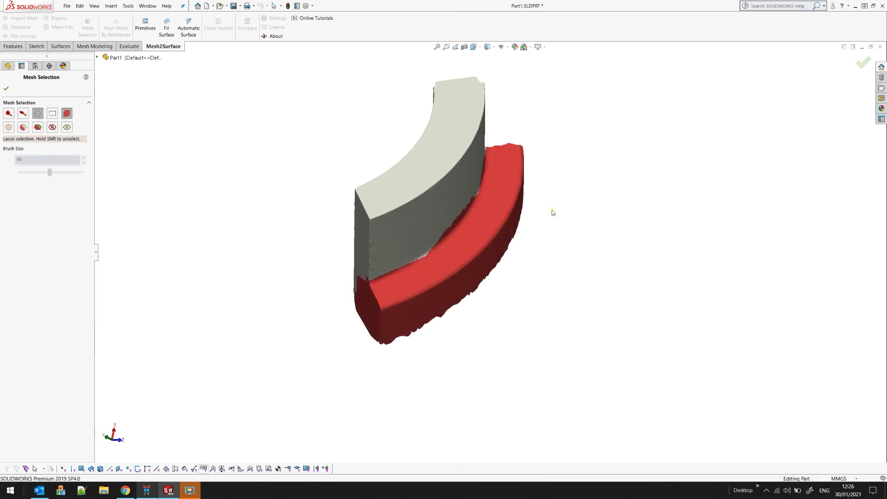
middle_click_drag(485, 255, 503, 211)
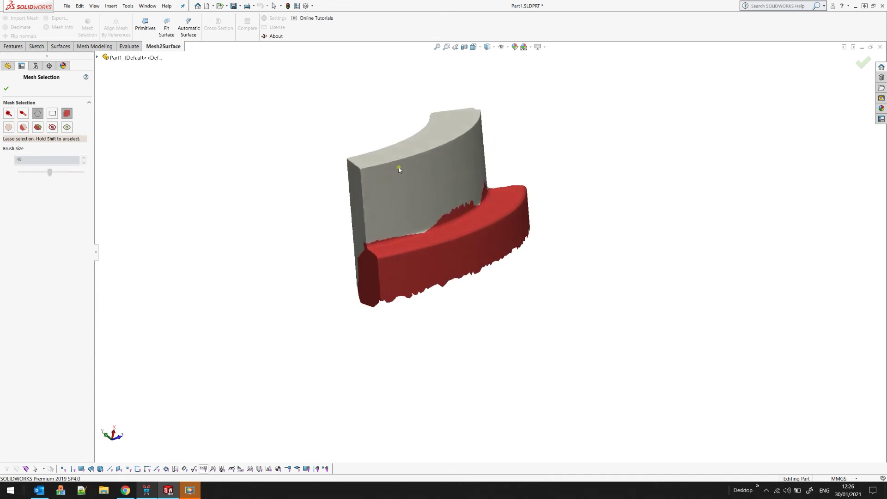
left_click(52, 127)
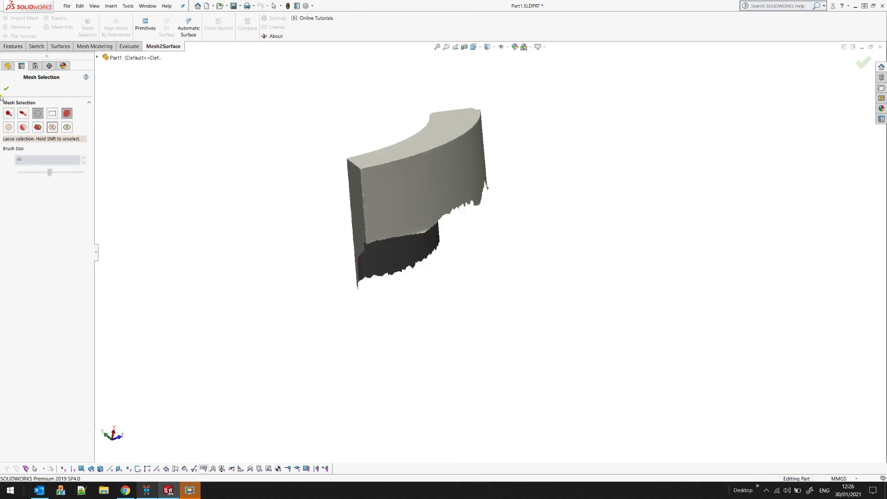
scroll(363, 161, "down", 1)
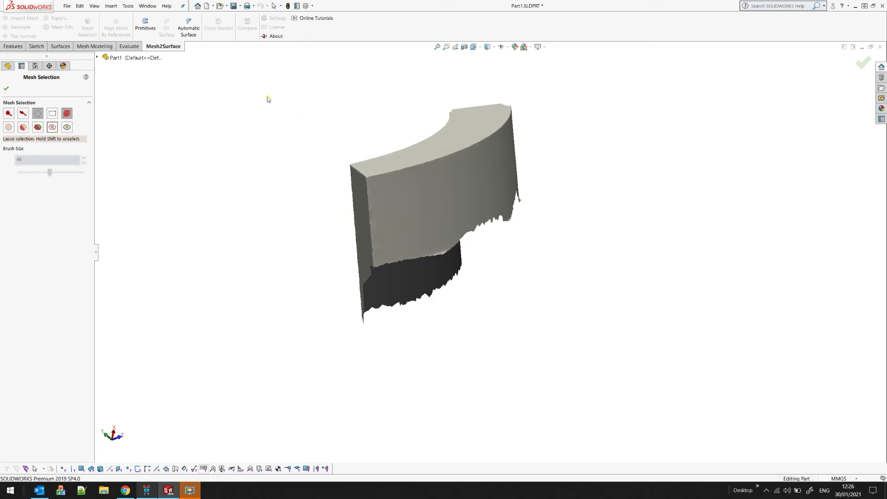
left_click(6, 89)
Inspect the remaining ring piece from several sides, and restore the hidden triangles directly from the Mesh1 feature
middle_click_drag(346, 226, 364, 237)
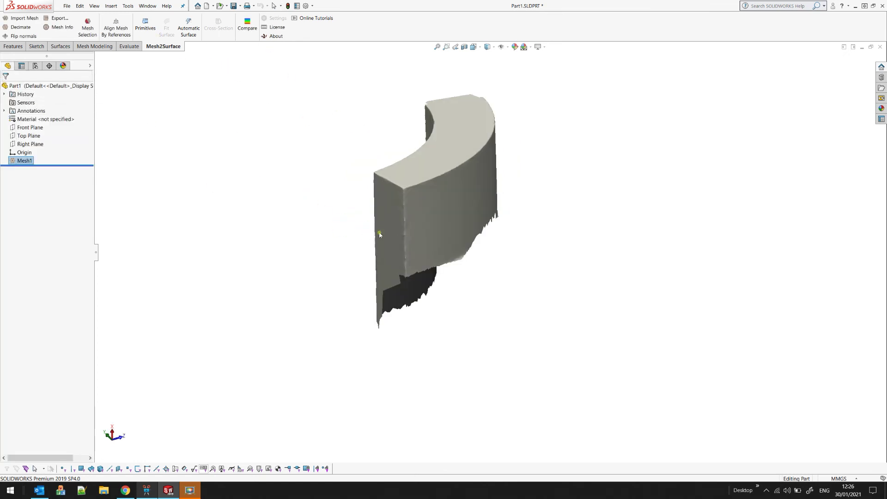
scroll(434, 230, "up", 3)
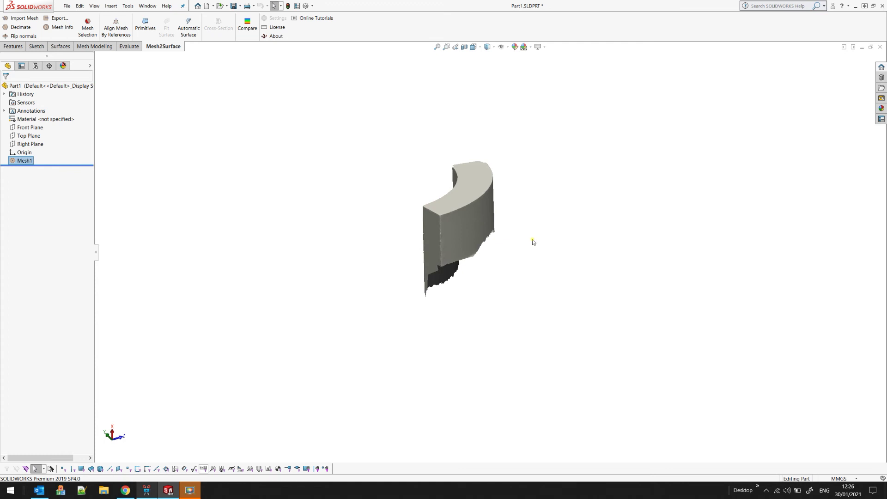
middle_click_drag(532, 242, 516, 220)
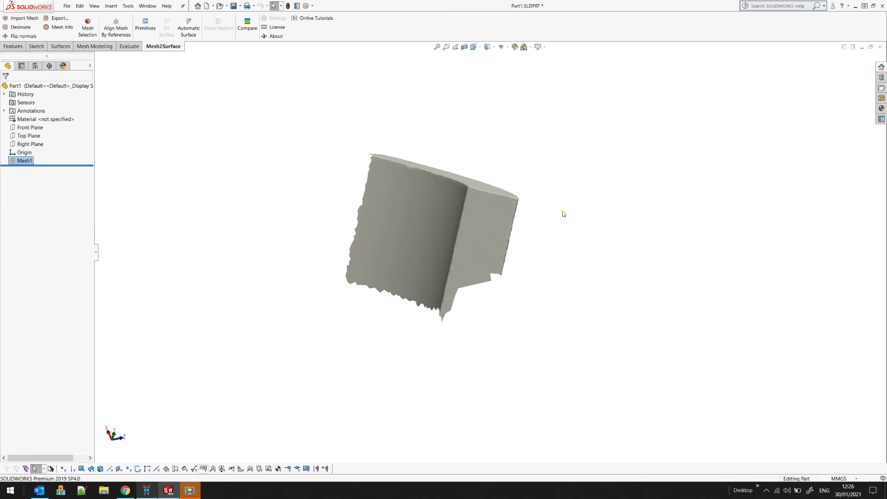
middle_click_drag(529, 254, 512, 264)
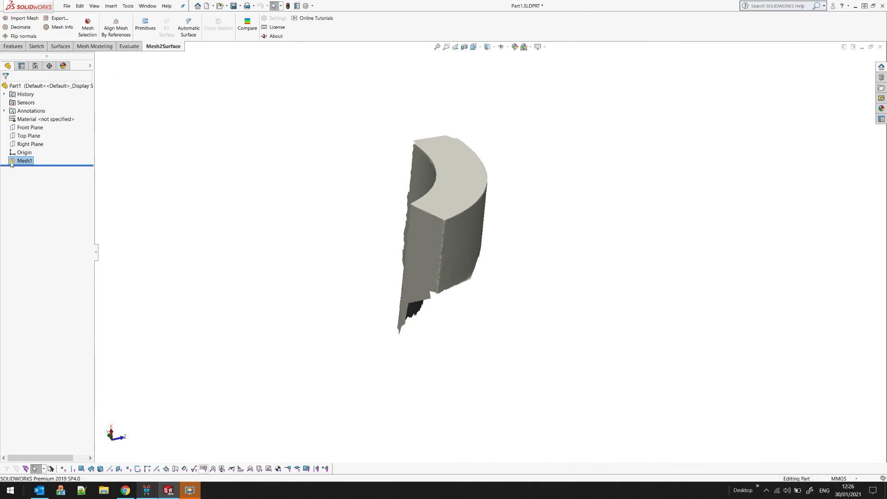
left_click(15, 161)
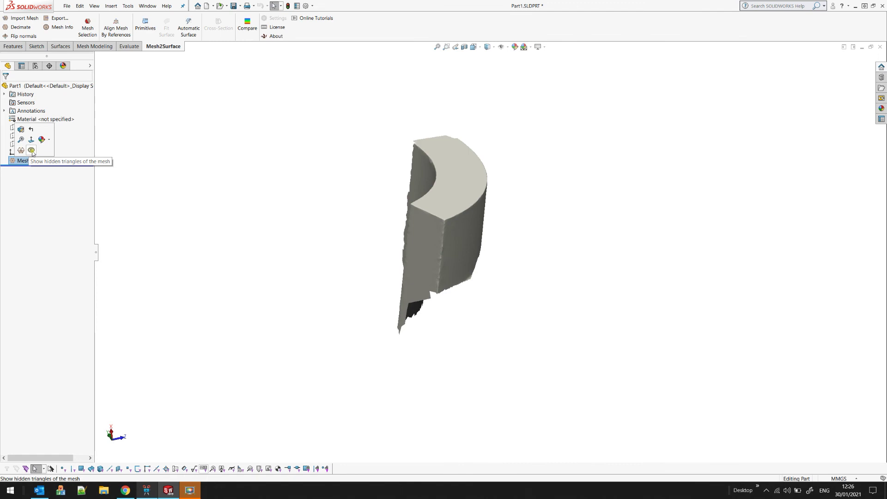
left_click(14, 161)
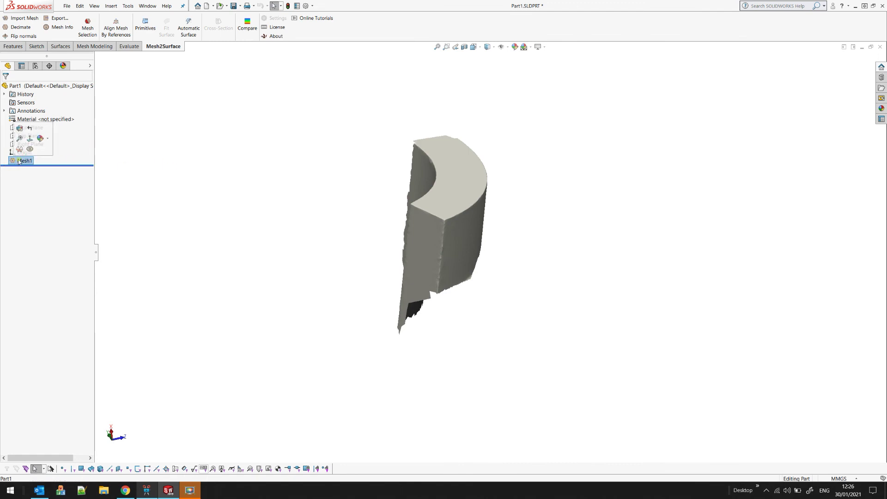
left_click(31, 150)
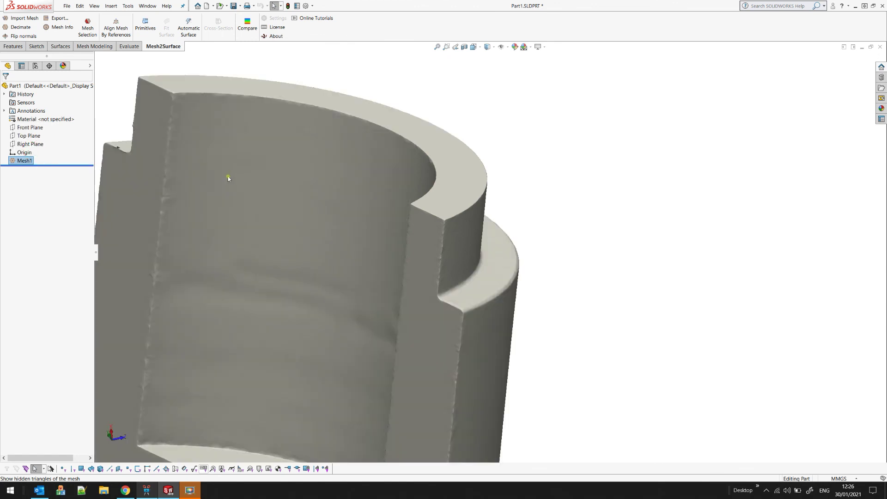
Reopen the mesh selection, brush over the upper ring's end corner with brush size 48, and accept the selection
scroll(553, 237, "up", 3)
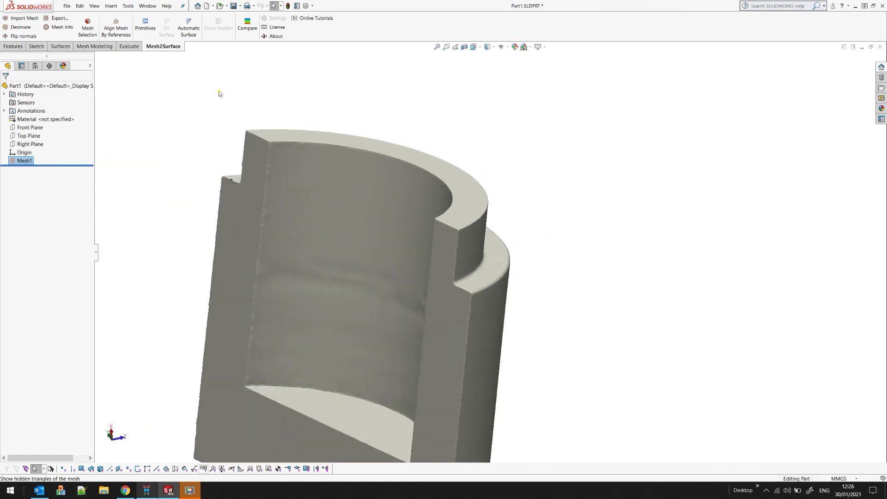
left_click(88, 27)
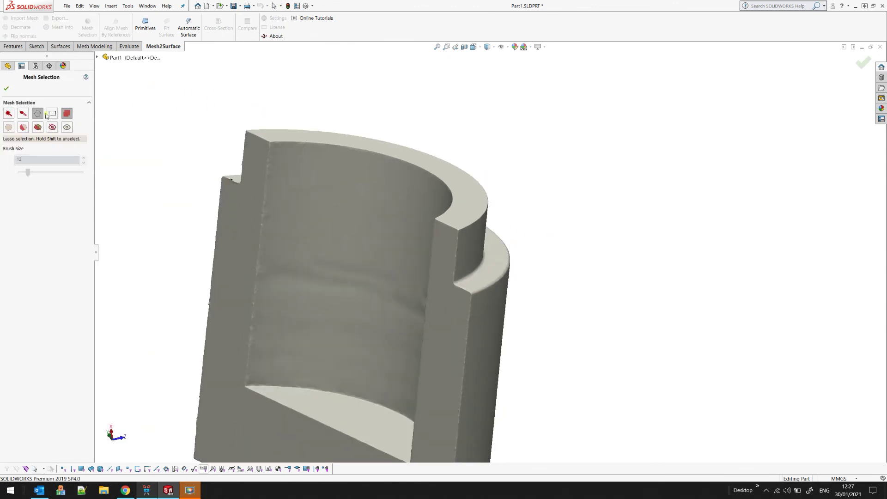
left_click(23, 113)
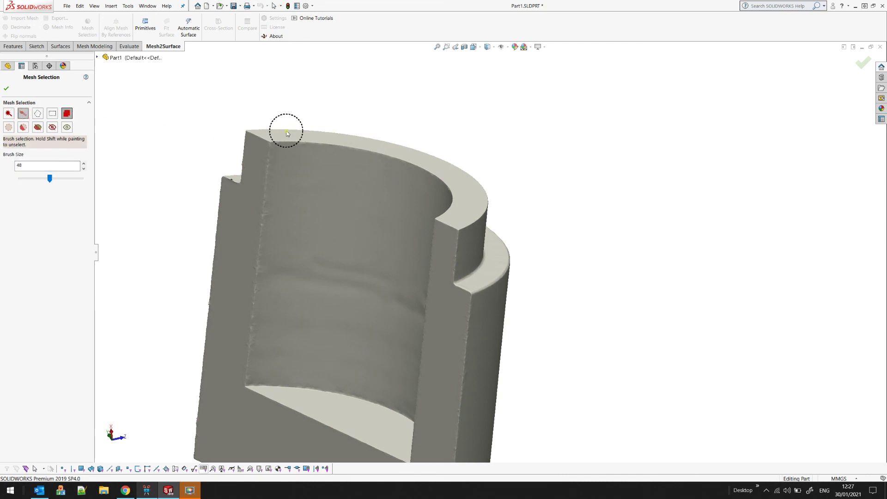
left_click_drag(285, 132, 249, 171)
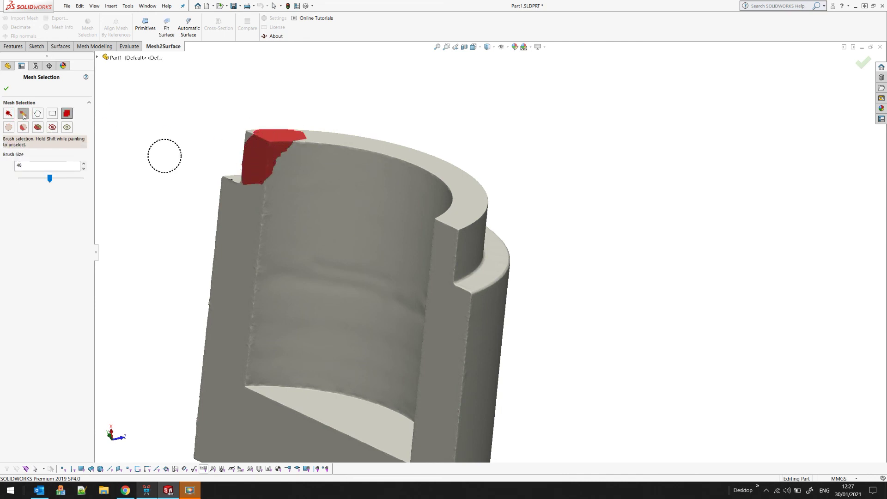
key("Return")
Check the brushed corner from other angles and deselect the mesh triangles directly from the Mesh1 feature
mouse_move(279, 197)
middle_mouse_down()
mouse_move(333, 198)
mouse_move(338, 276)
middle_mouse_up()
scroll(333, 235, "down", 2)
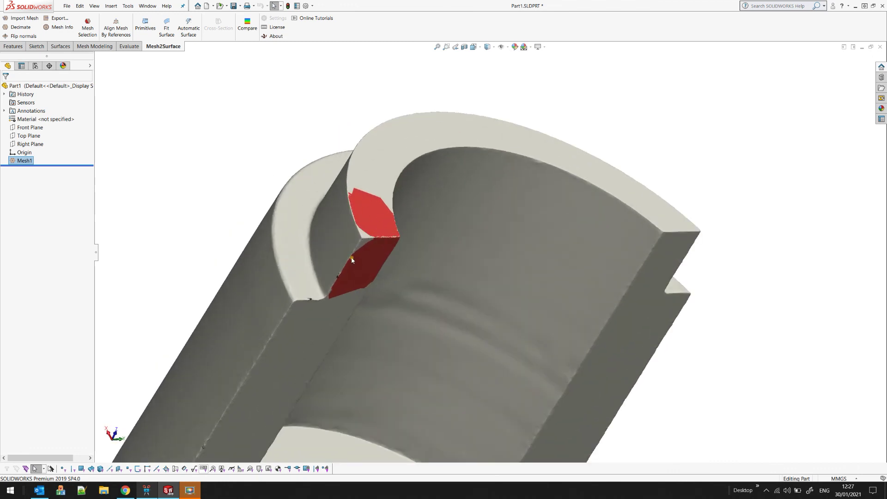
middle_click_drag(367, 243, 318, 189)
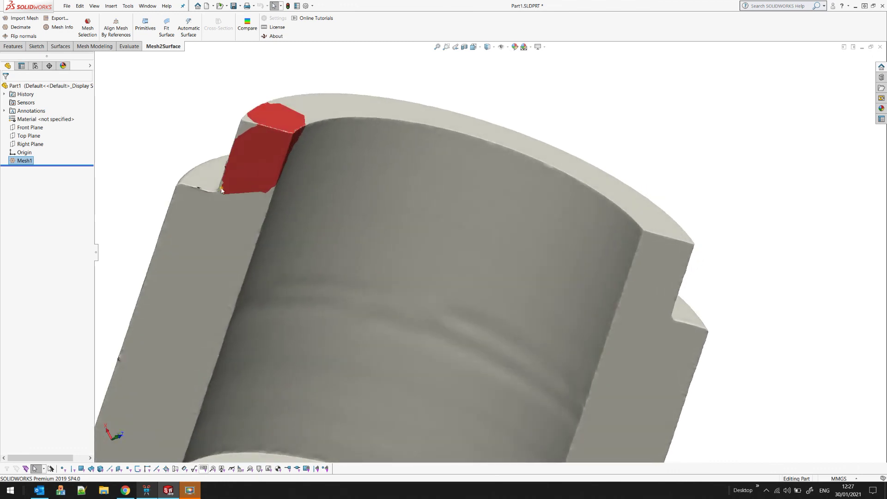
left_click(13, 162)
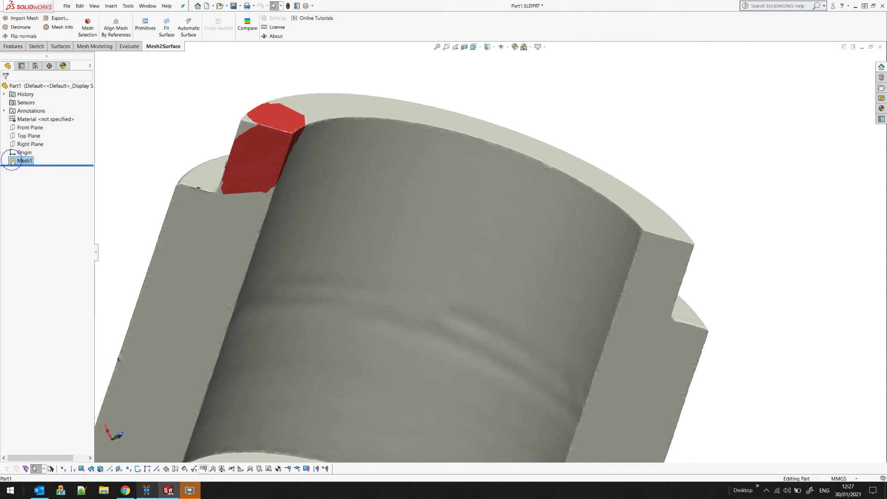
right_click(12, 162)
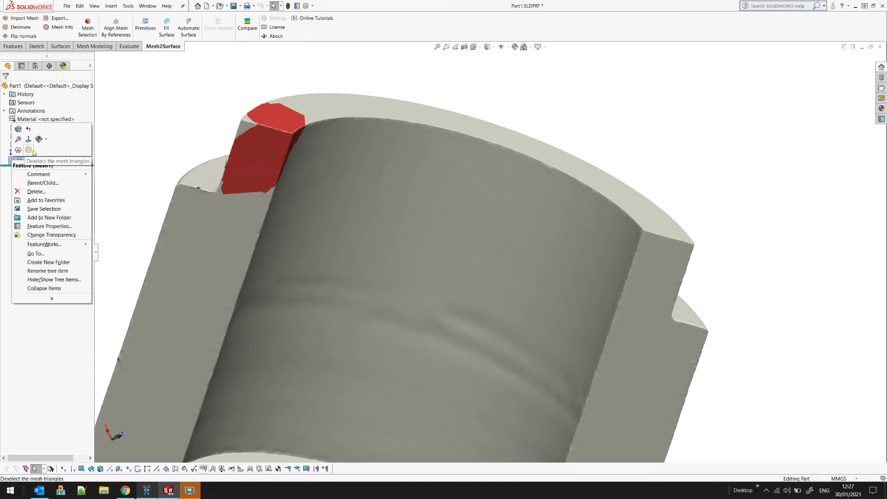
left_click(31, 152)
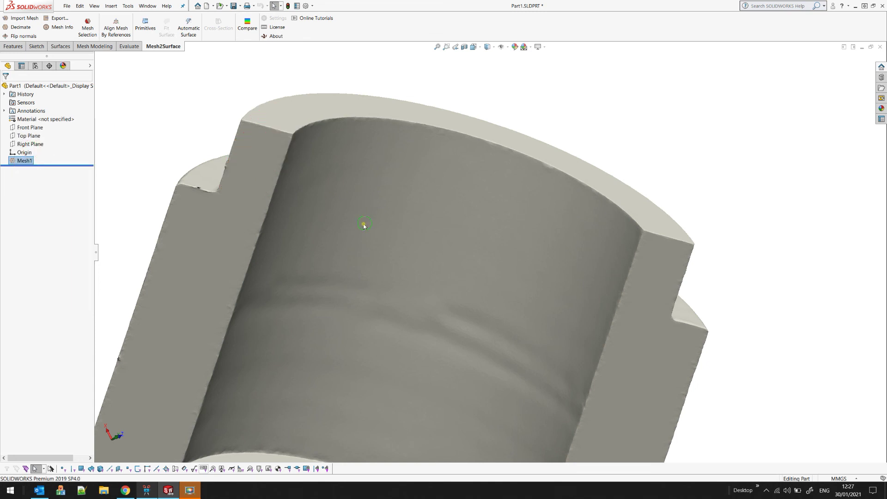
middle_click_drag(364, 223, 356, 218)
scroll(496, 216, "up", 8)
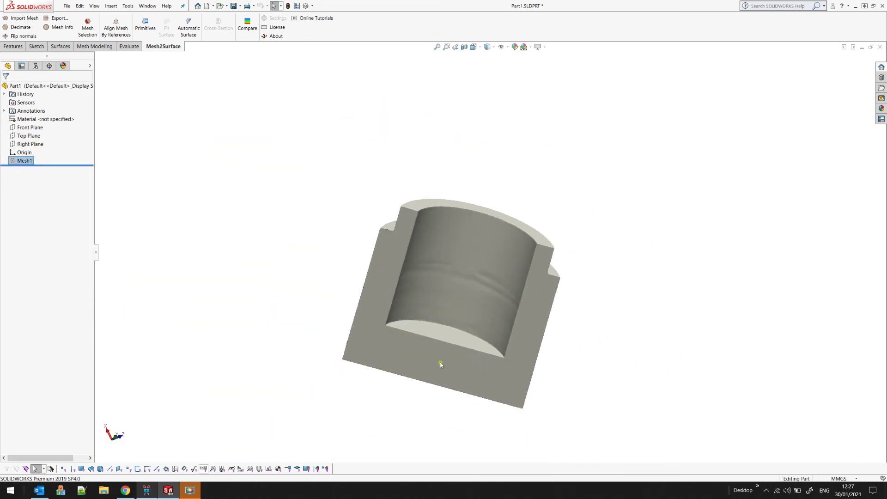
scroll(425, 345, "down", 2)
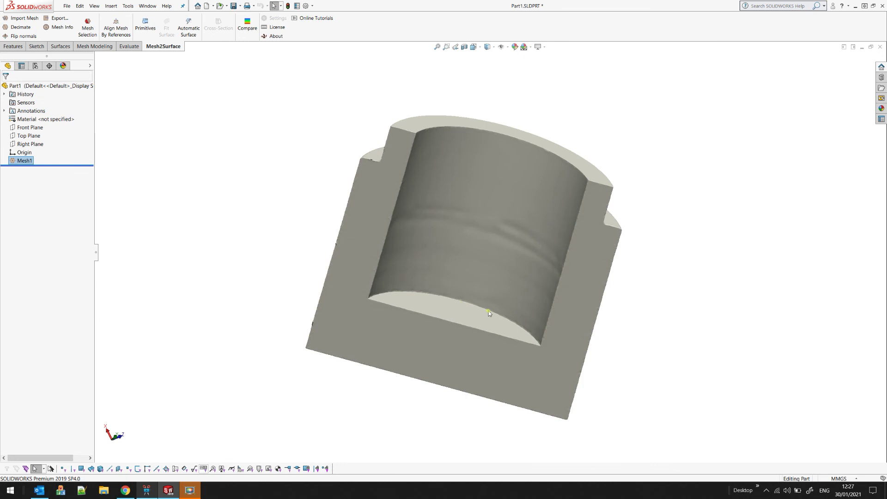